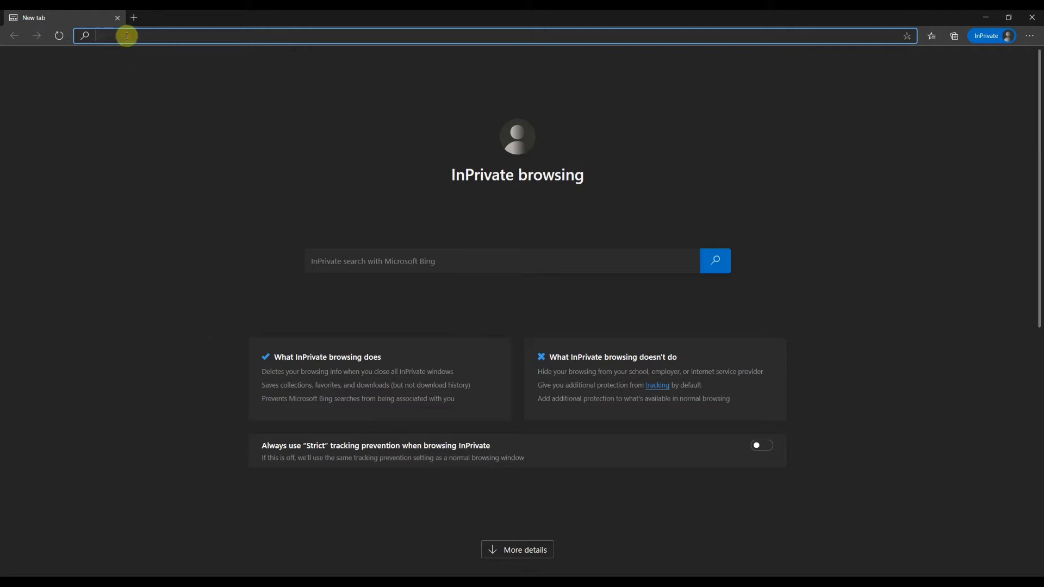
Navigate Edge to portal.office.com to reach the Microsoft 'Pick an account' sign-in page.
type("portal.office.com")
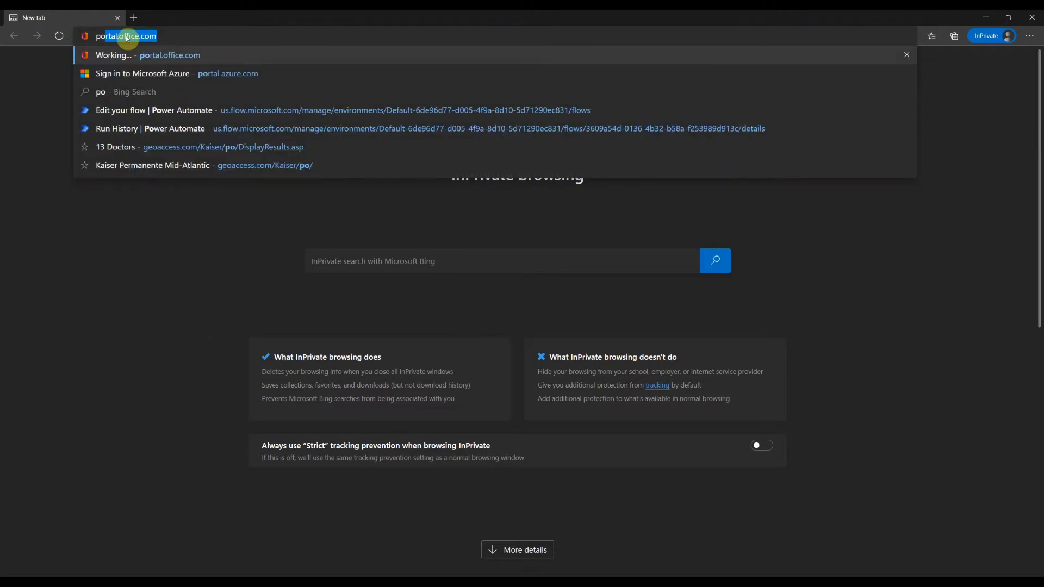
key("Return")
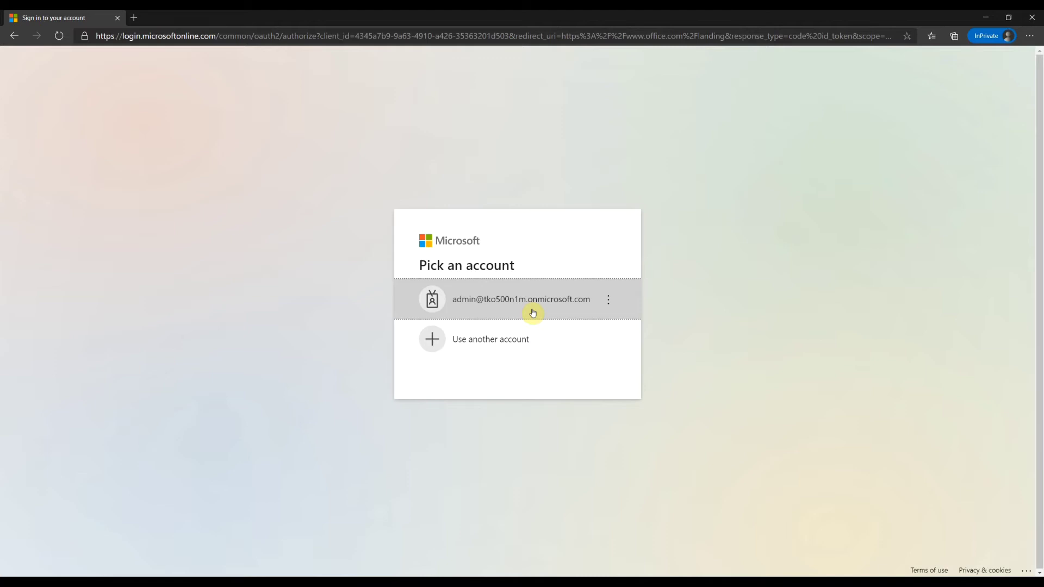
Sign in with the tenant admin account and its password, choosing to stay signed in.
left_click(533, 313)
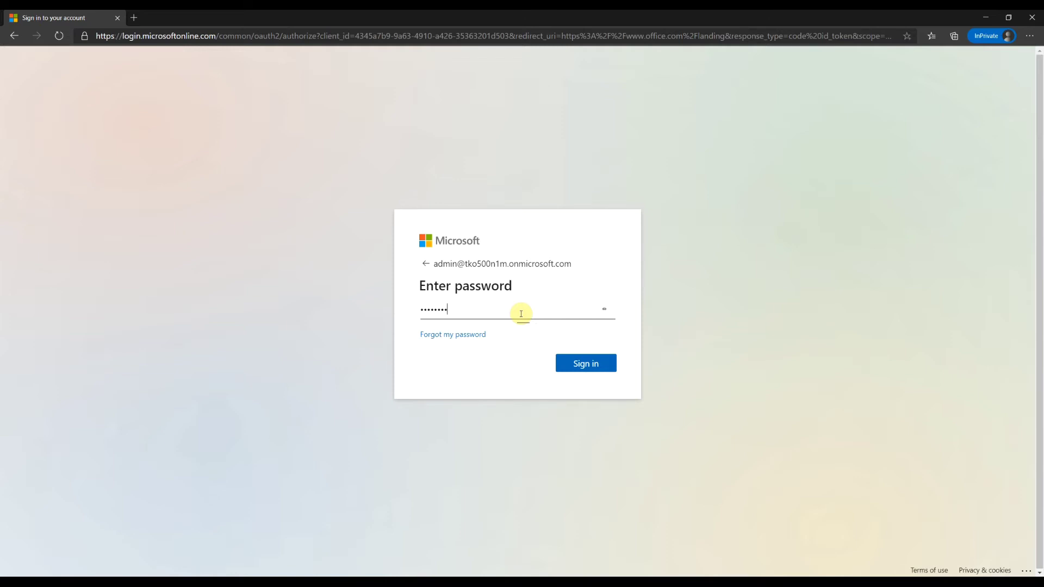
key("Return")
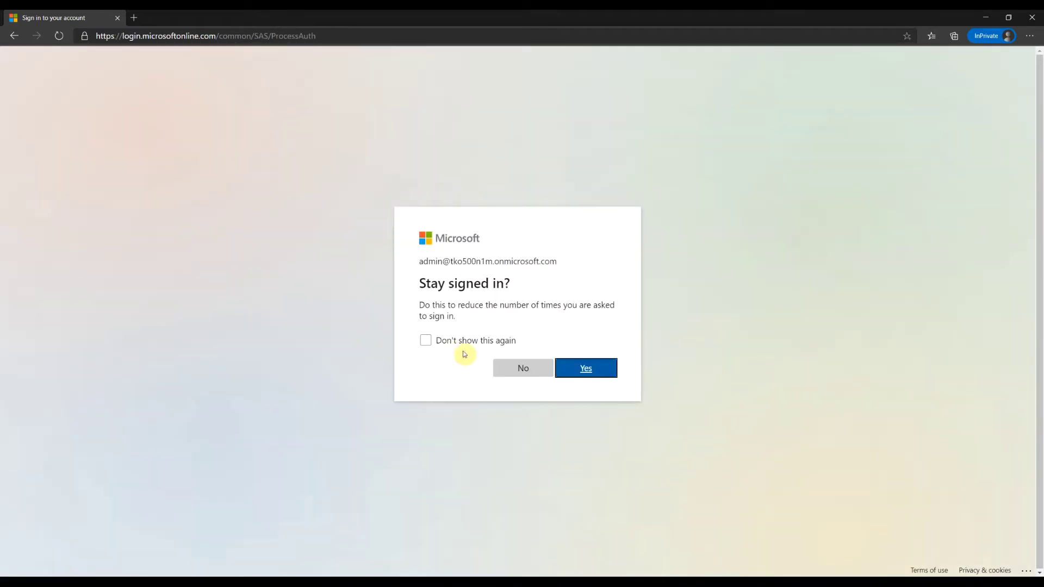
left_click(585, 368)
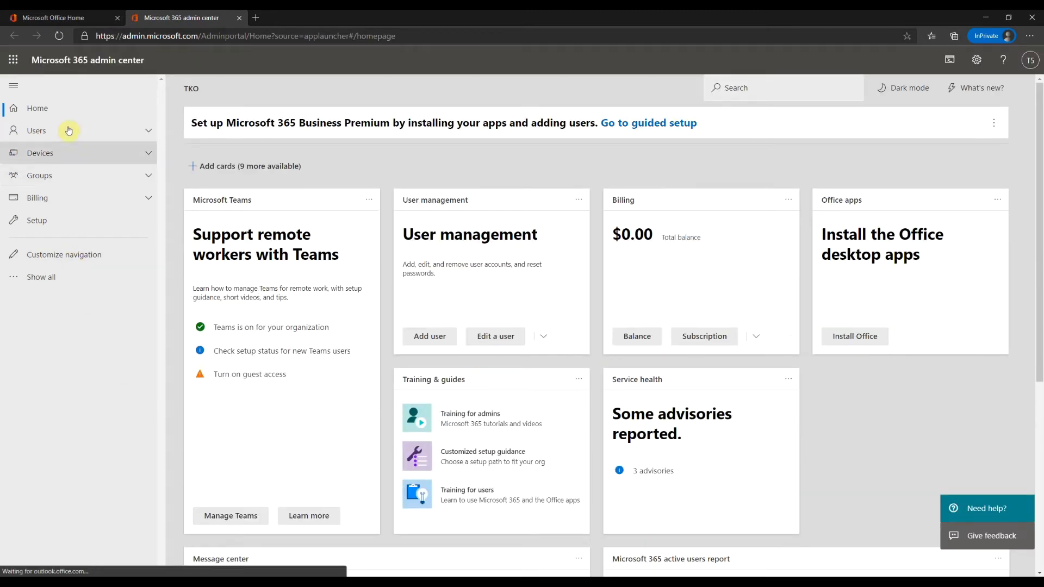
Expand the full admin navigation with Show all and scroll down to the Admin centers list.
left_click(30, 282)
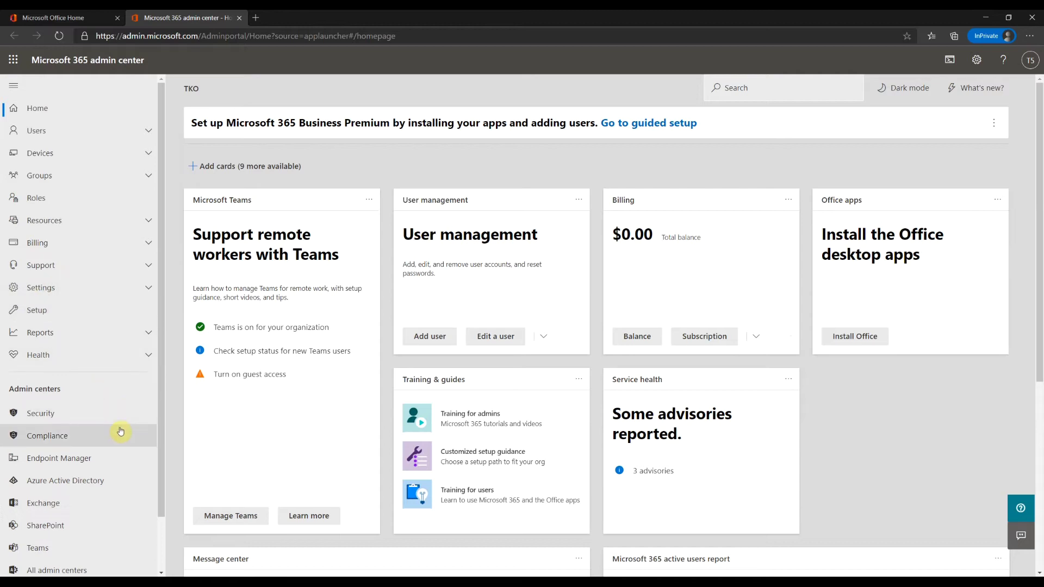
scroll(121, 431, "down", 1)
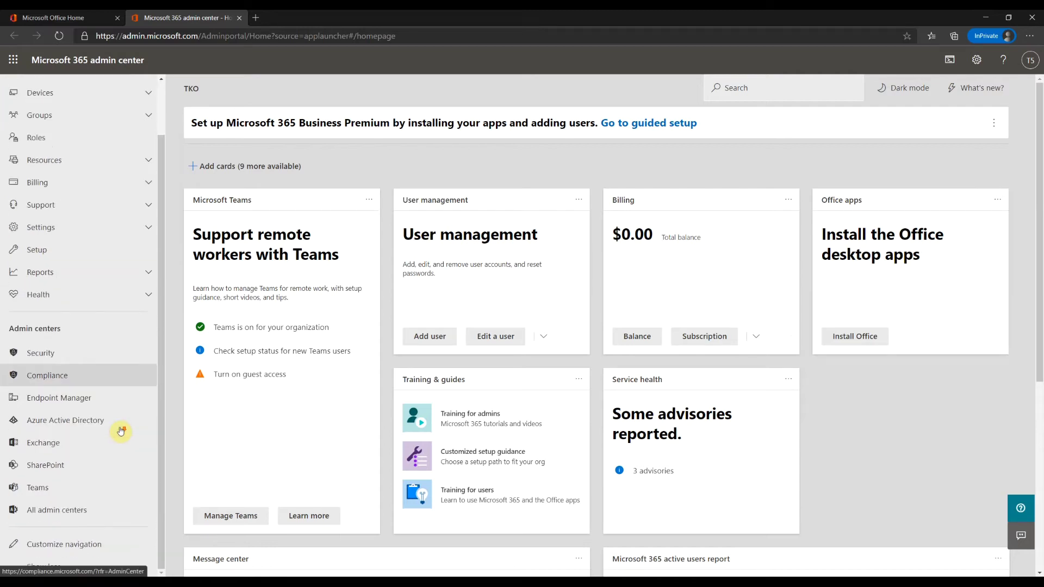
Open OneDrive from the All admin centers list in a new tab.
left_click(64, 513)
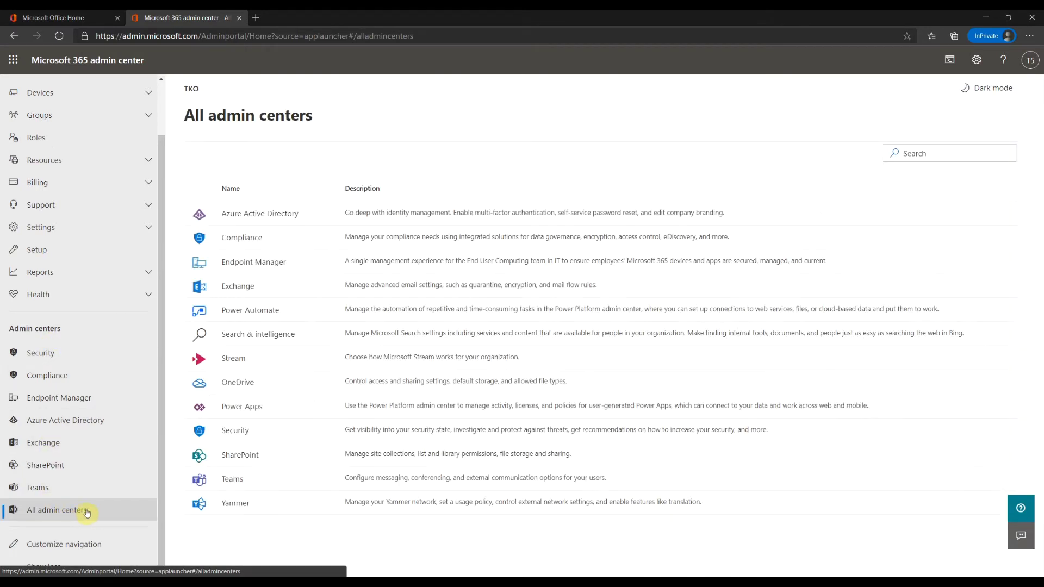
left_click(240, 382)
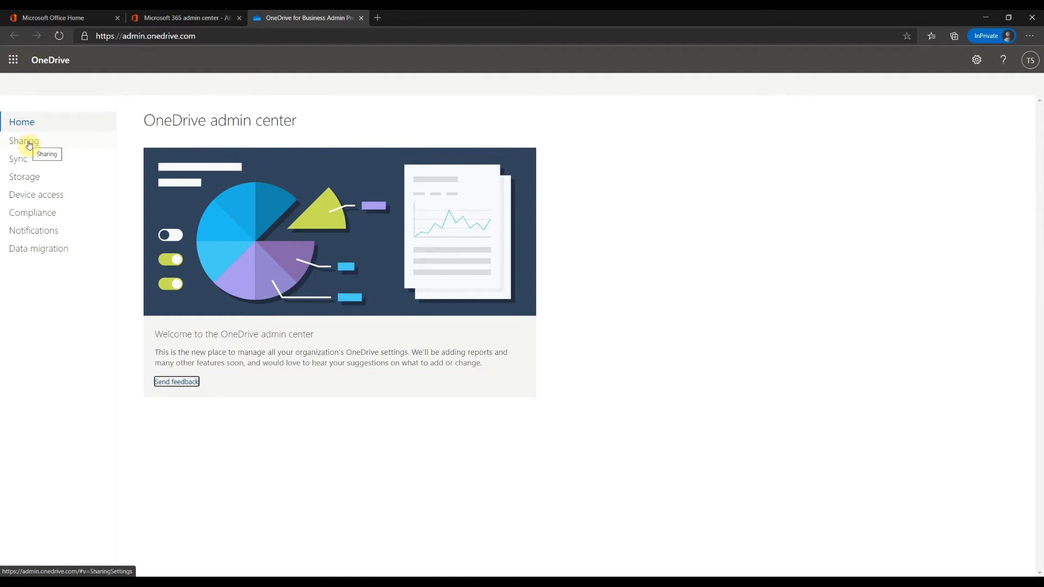
On the Sharing page, set anyone links to expire after 90 days in Advanced settings.
left_click(30, 145)
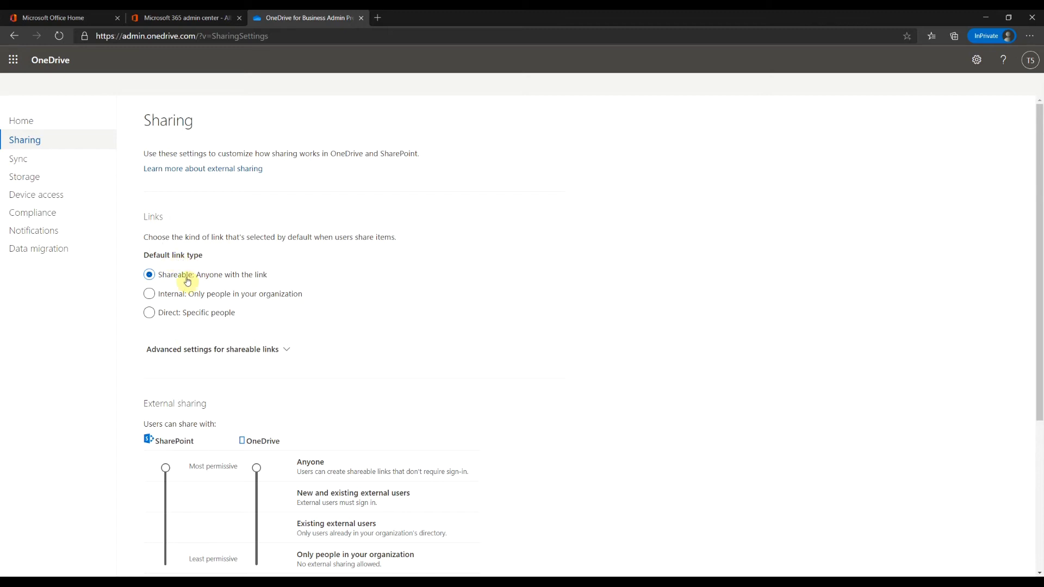
left_click(284, 351)
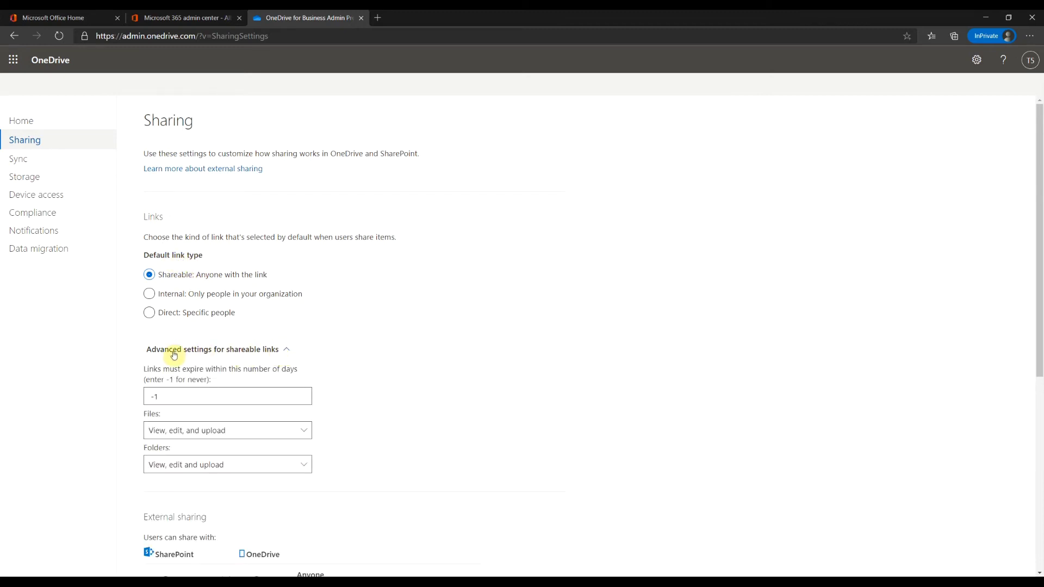
left_click(214, 397)
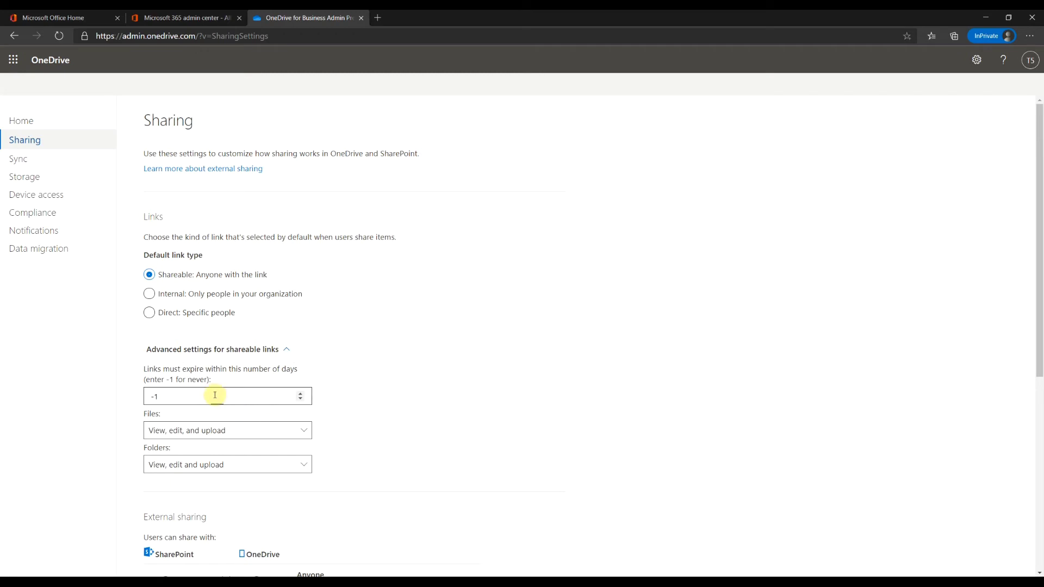
left_click(186, 397)
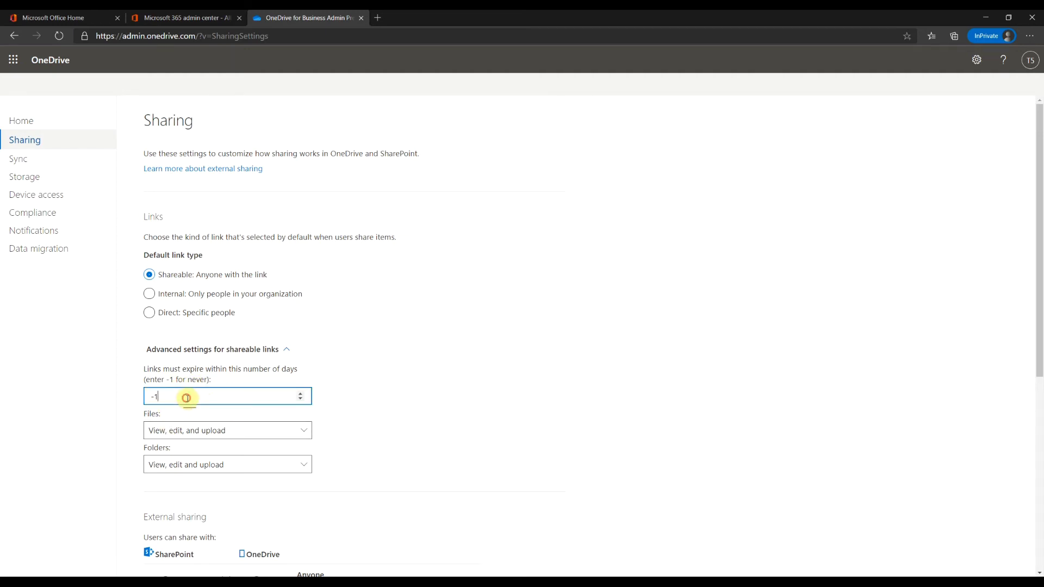
left_click_drag(186, 397, 145, 396)
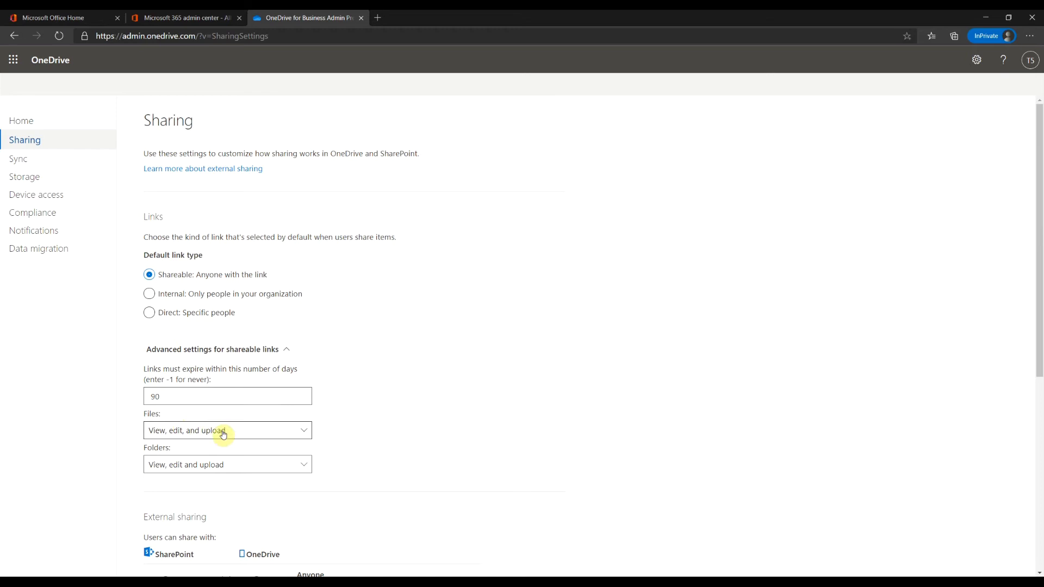
Leave file link permissions unchanged and limit folder links to View only.
left_click(299, 431)
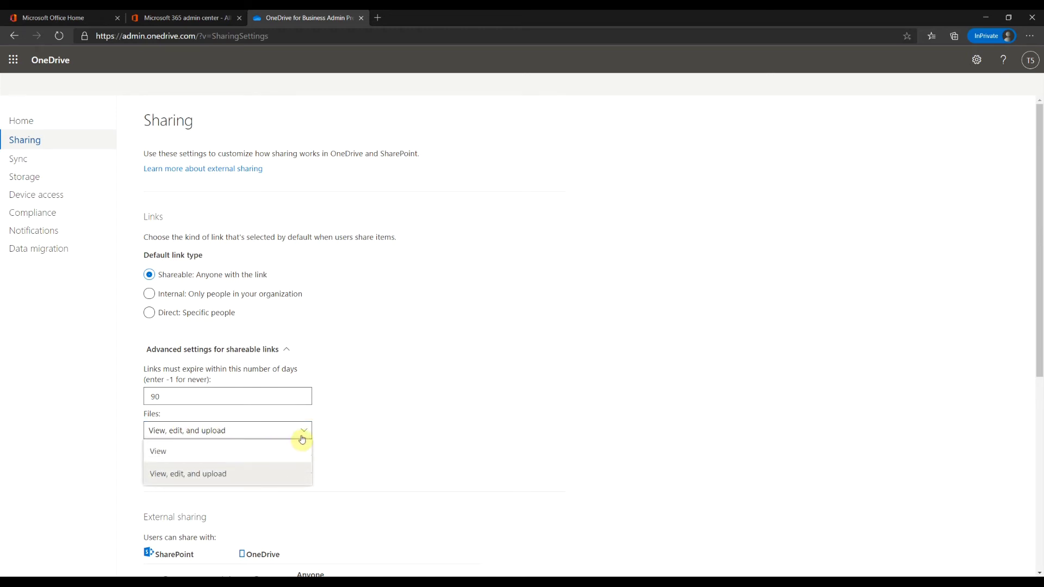
left_click(301, 432)
left_click(298, 466)
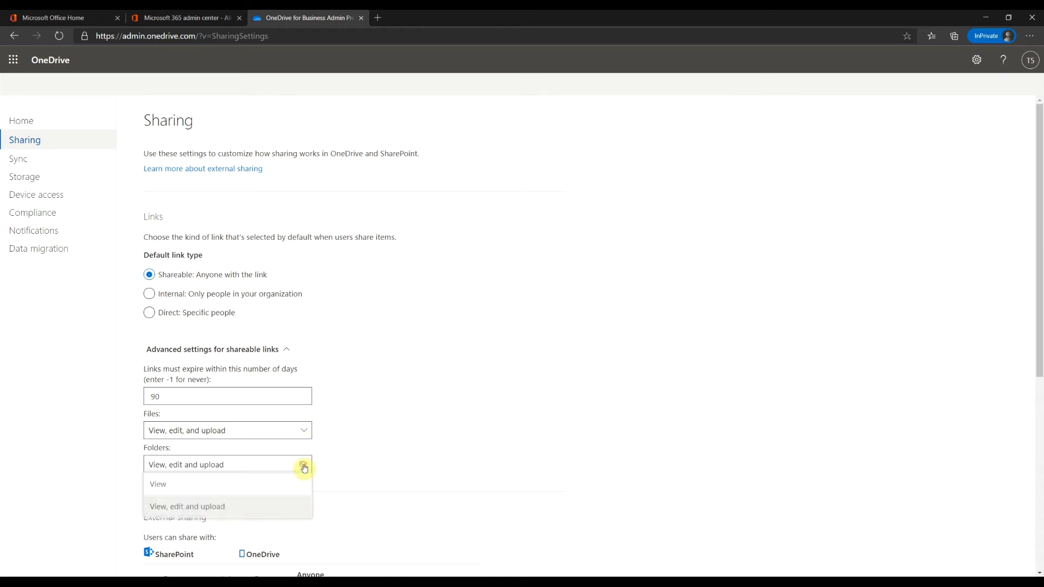
left_click(223, 486)
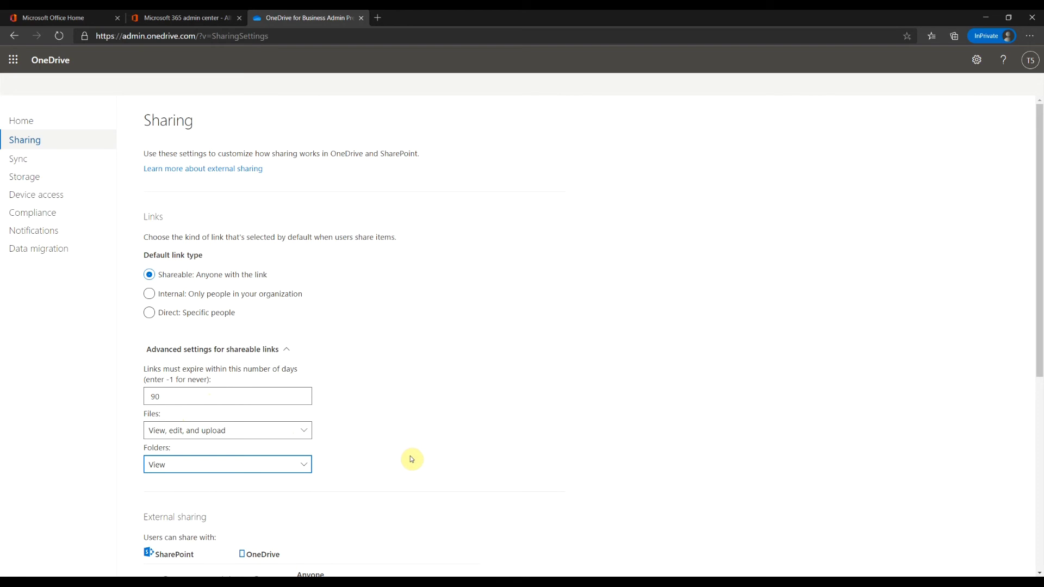
Adjust the SharePoint and OneDrive external sharing sliders, returning OneDrive to Anyone.
scroll(412, 460, "down", 4)
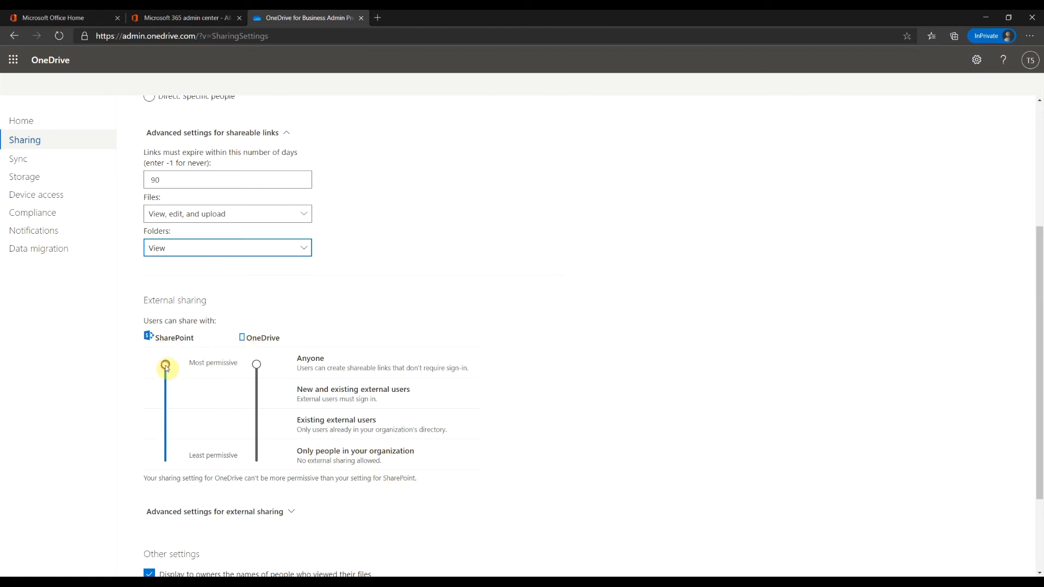
mouse_move(165, 364)
left_mouse_down()
mouse_move(163, 457)
mouse_move(161, 365)
left_mouse_up()
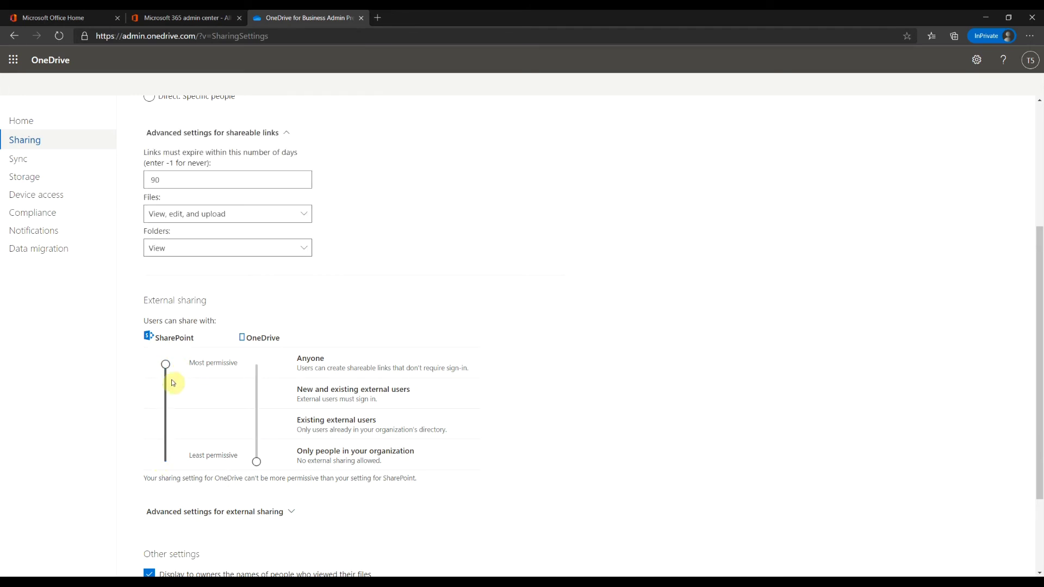
left_click_drag(257, 460, 260, 372)
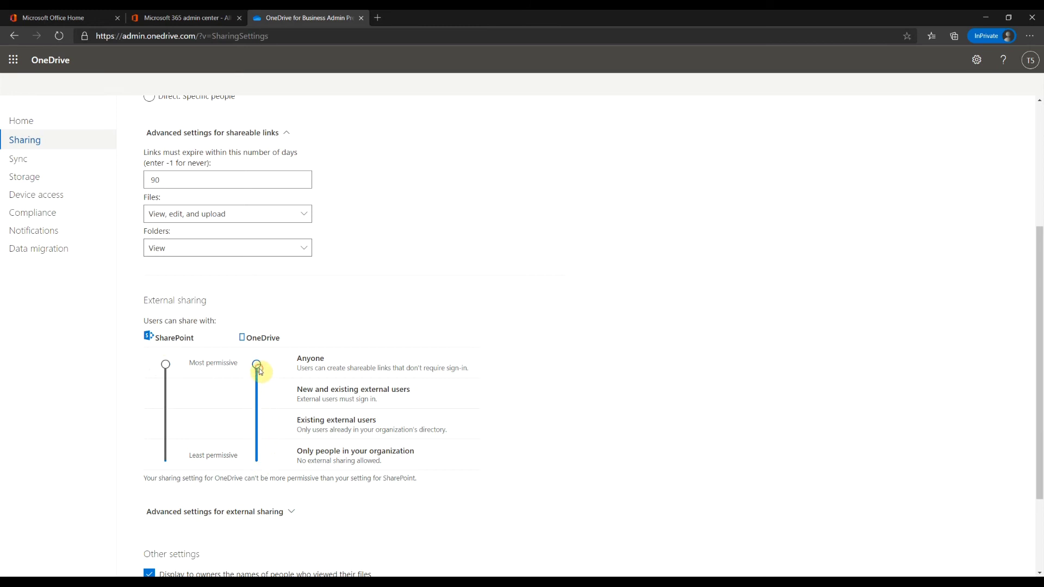
Toggle domain-based sharing restrictions on and back off under advanced external sharing, then save.
left_click(289, 513)
scroll(361, 496, "down", 3)
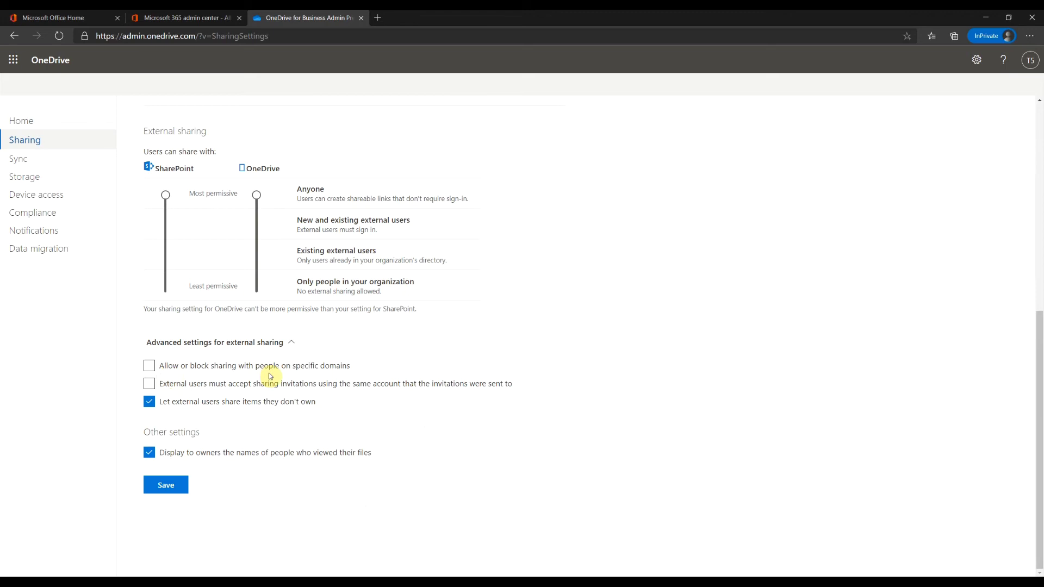
left_click(353, 373)
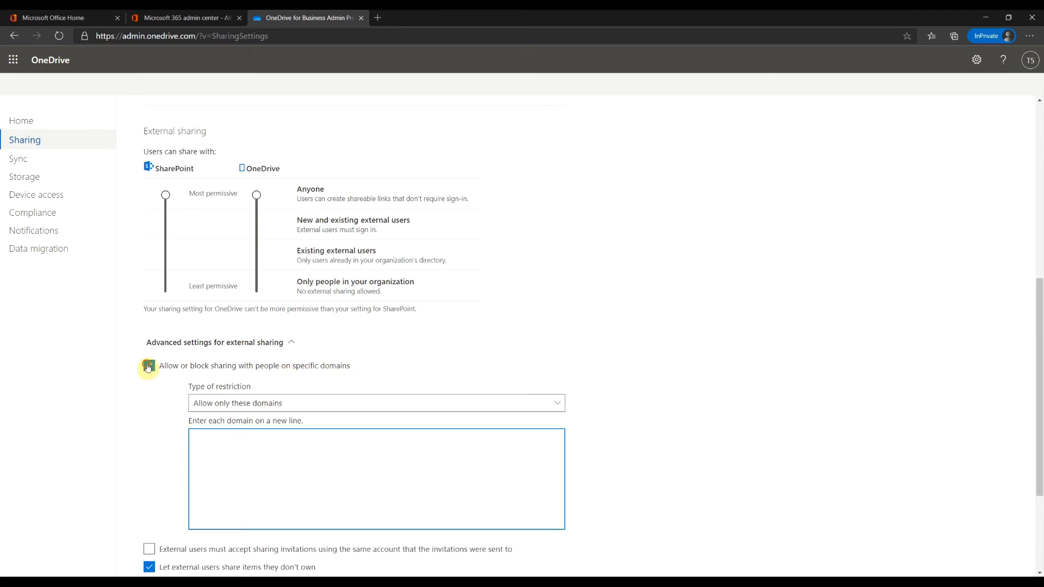
left_click(148, 367)
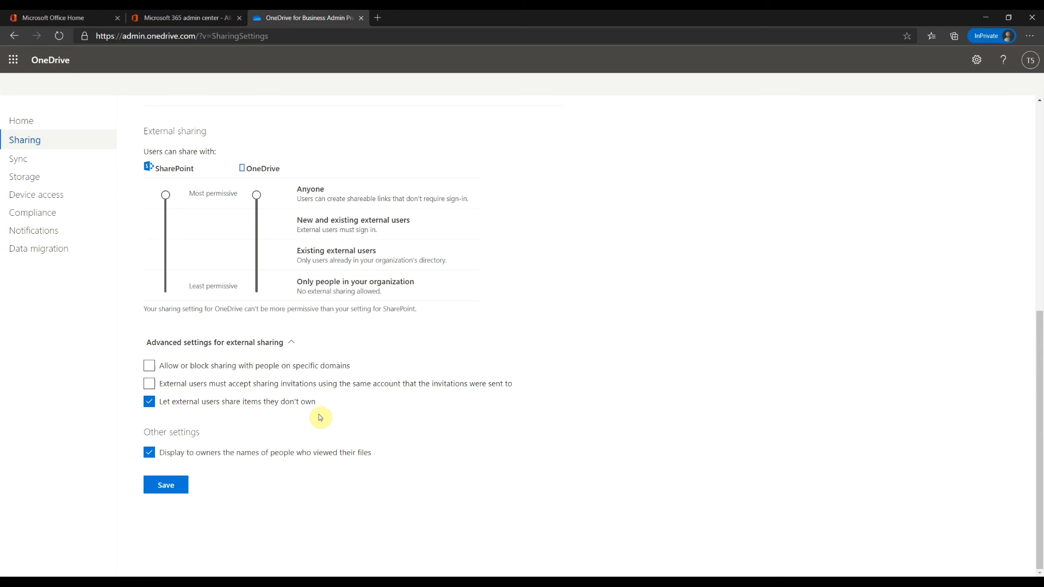
left_click(185, 487)
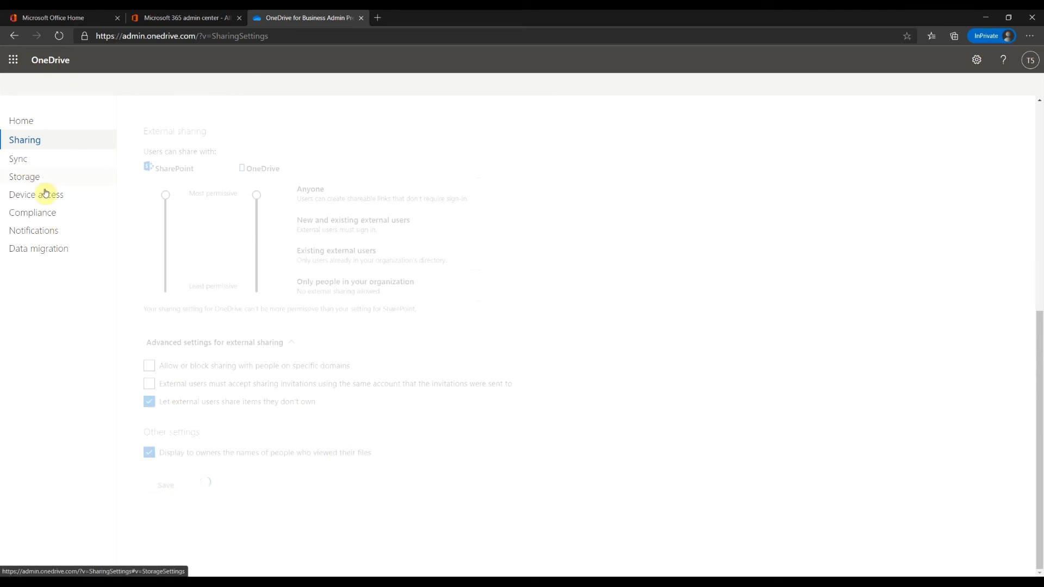
Review Sync settings, then view Storage: 1024 GB default storage and 30-day retention.
left_click(22, 161)
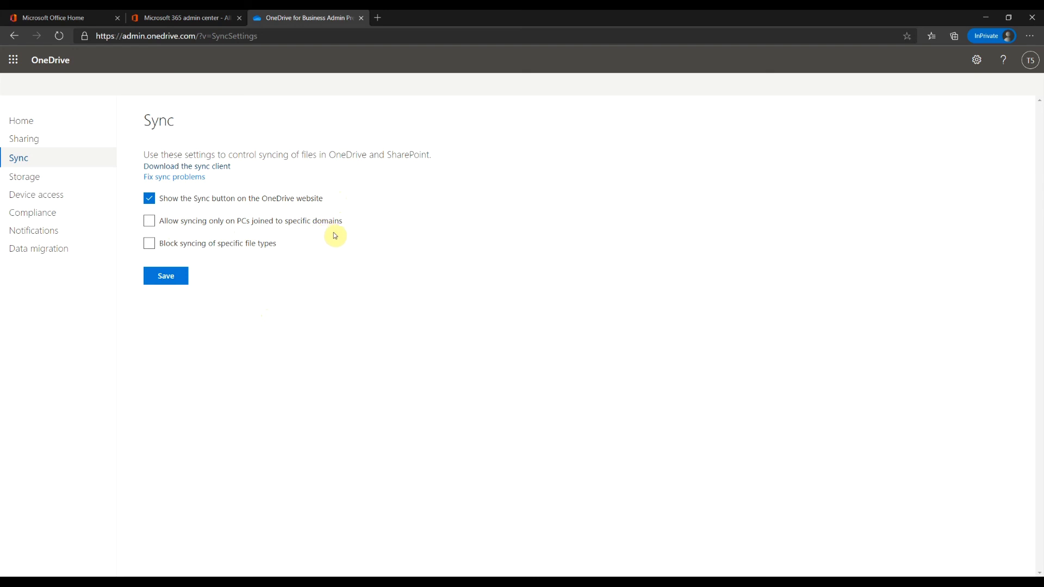
left_click(40, 183)
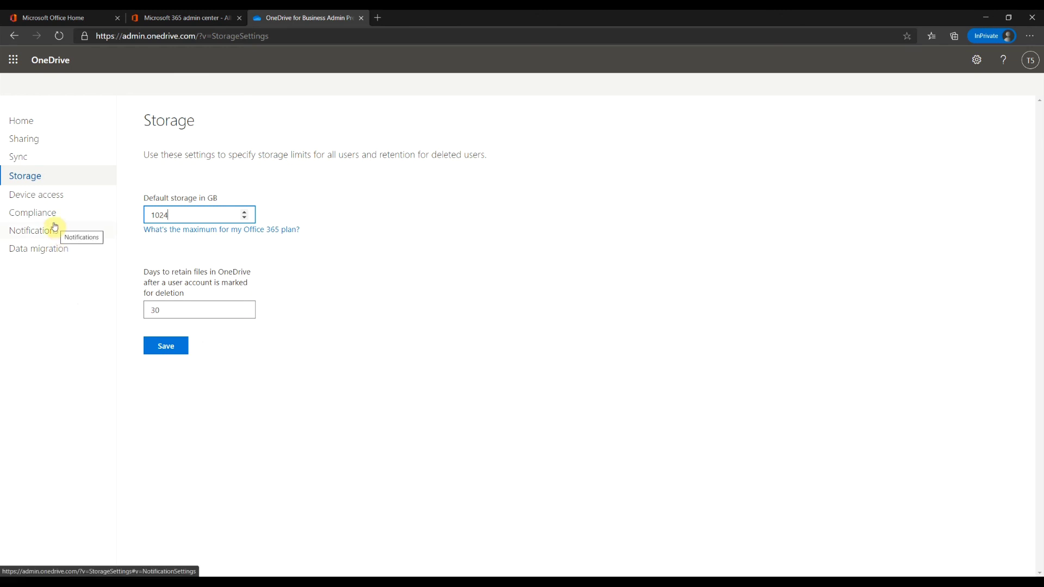
Review Device access IP restrictions and mobile app management, with sign-in required every 7 days.
left_click(31, 200)
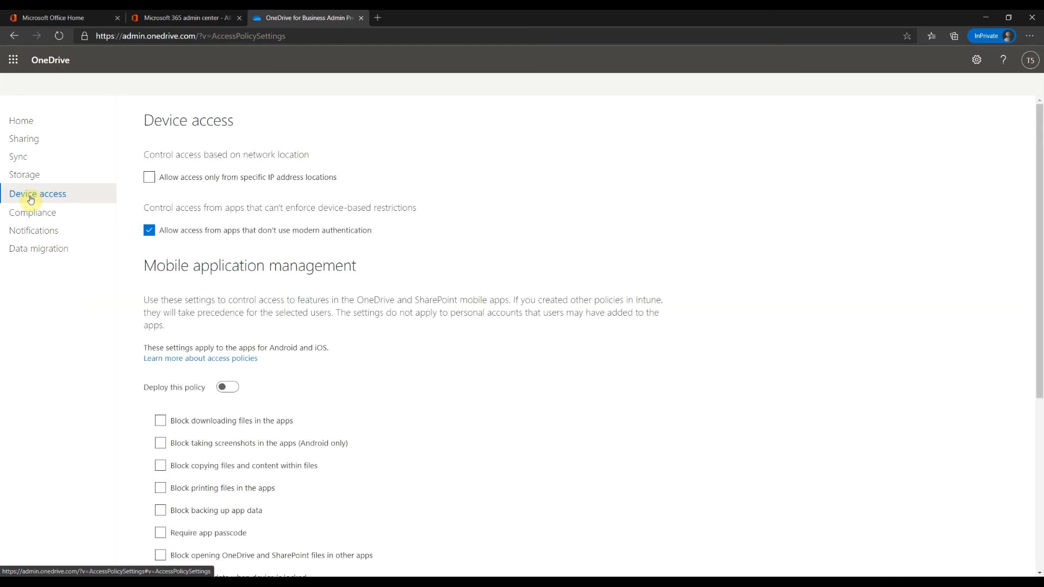
left_click(156, 177)
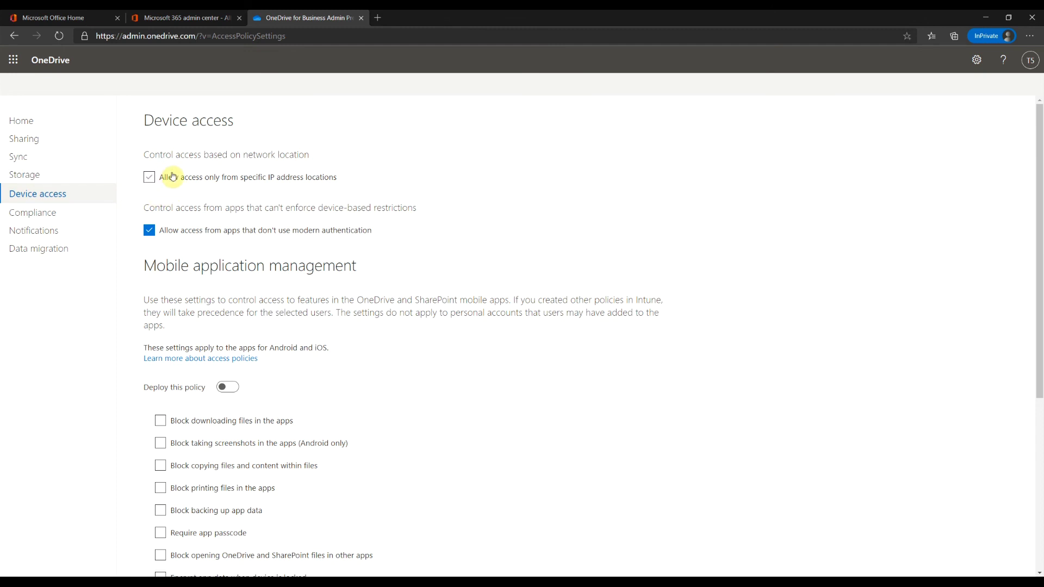
scroll(245, 193, "down", 1)
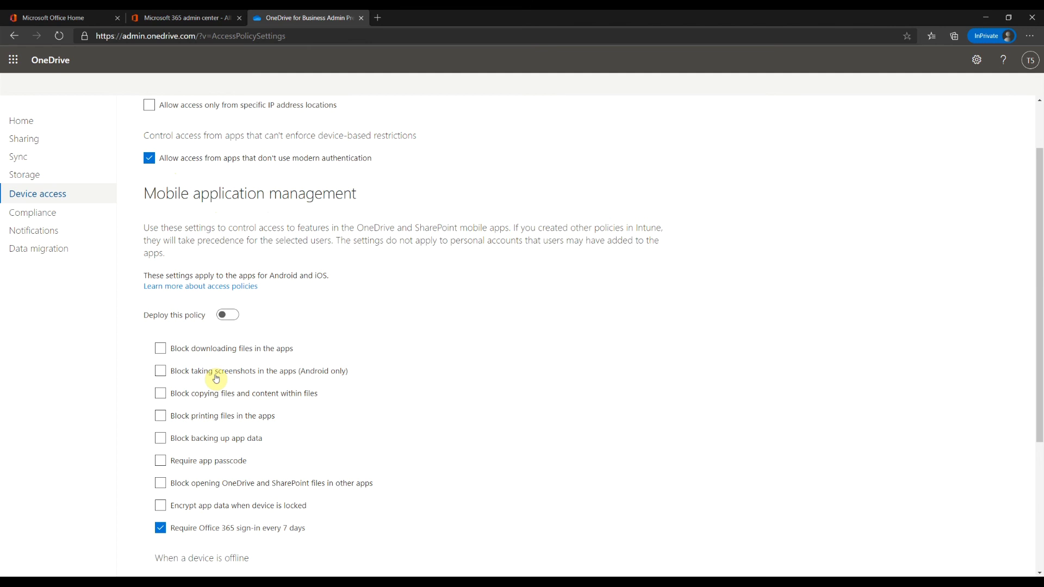
scroll(320, 416, "down", 1)
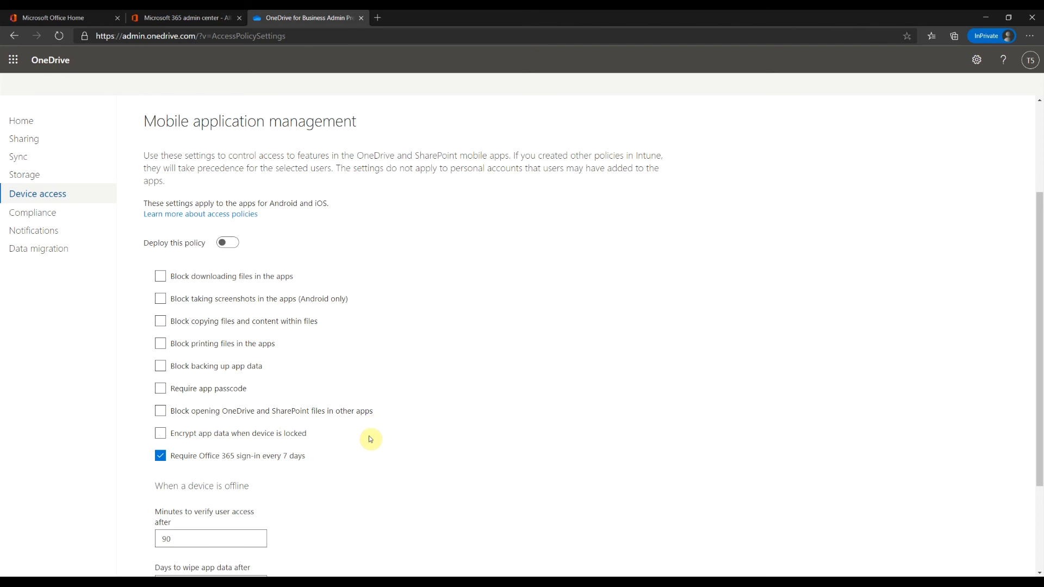
scroll(231, 311, "down", 3)
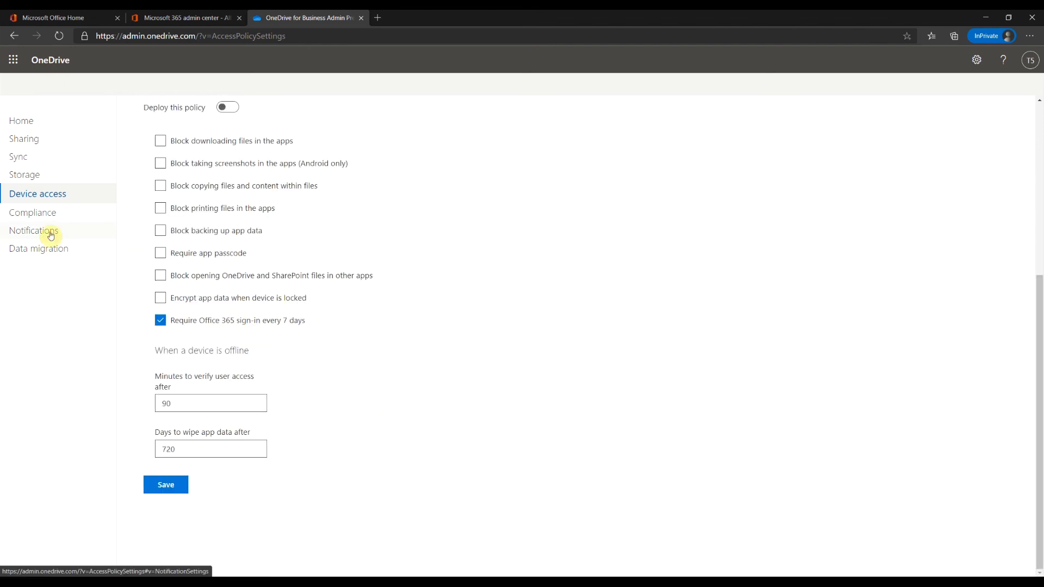
Show the Notifications page to confirm all three owner e-mail alerts are checked.
left_click(50, 233)
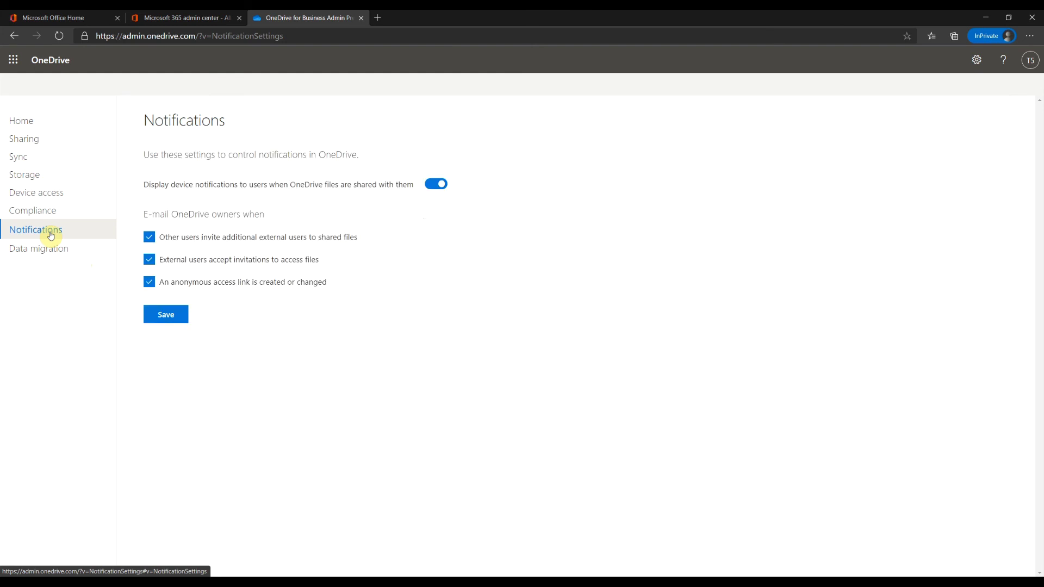